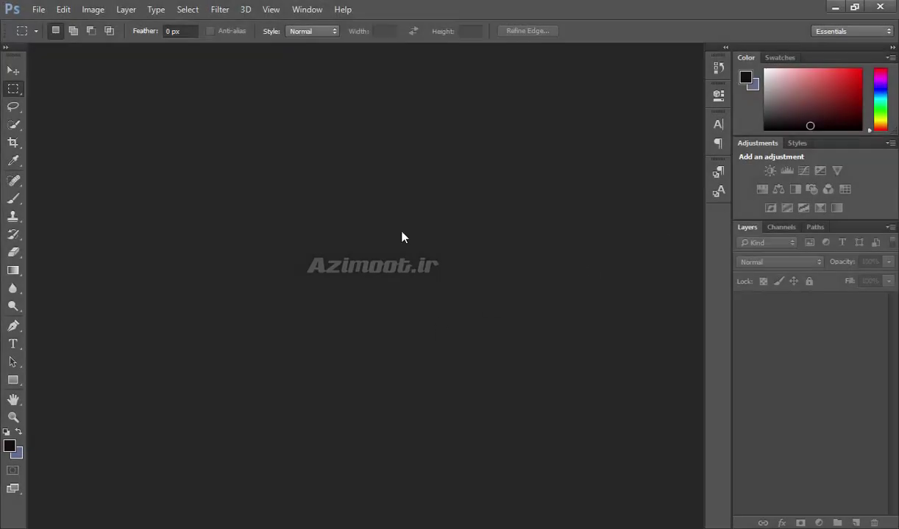
- Preview the wireframe image g and render gg in Windows Photo Viewer, then open gg.jpeg in Photoshop
key(ctrl+o)
right_click(181, 116)
click(213, 146)
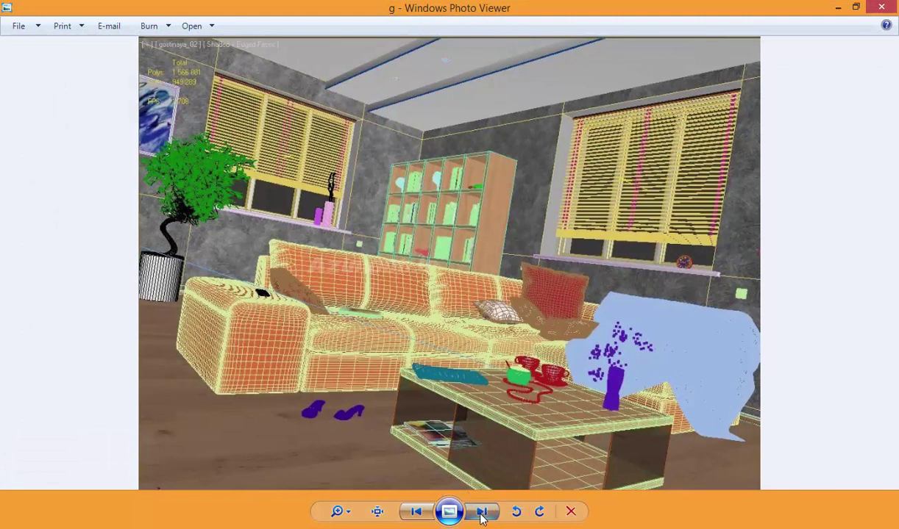
click(481, 513)
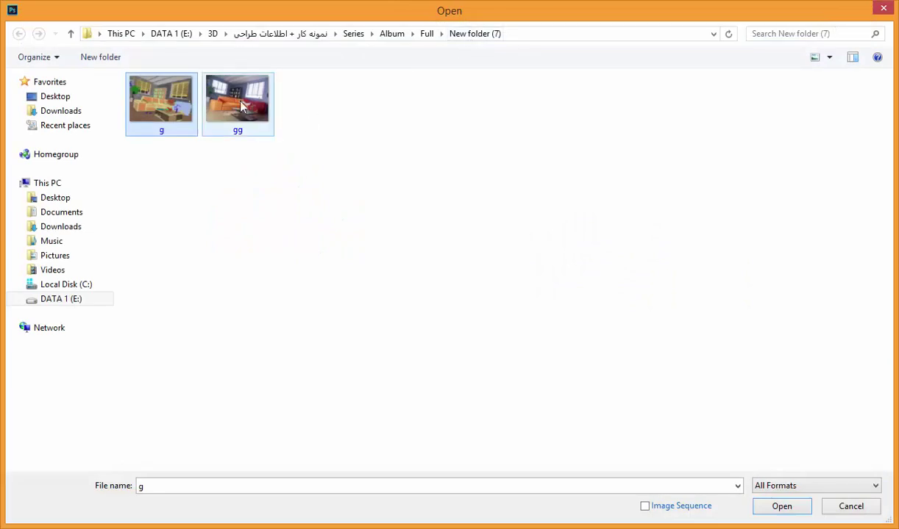
double_click(240, 107)
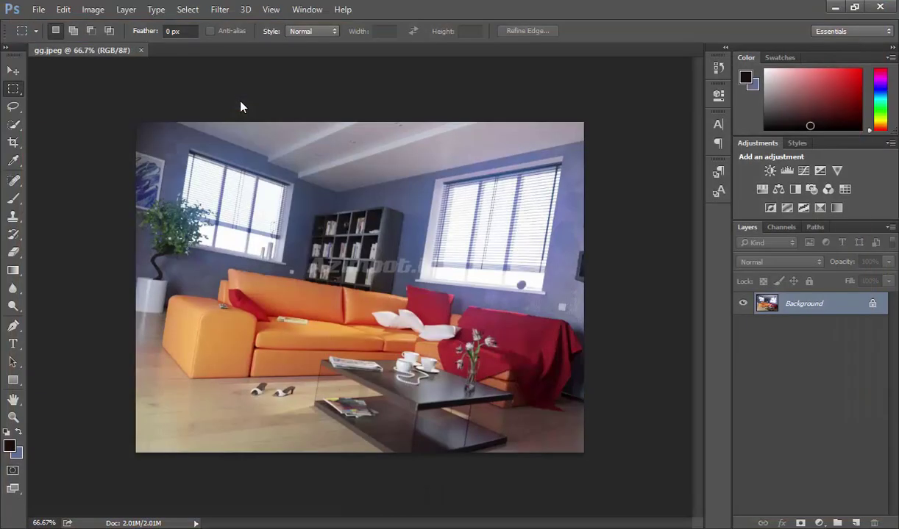
- Fit the living-room photo on screen and add the Vibrance 1 adjustment layer
key(ctrl+0)
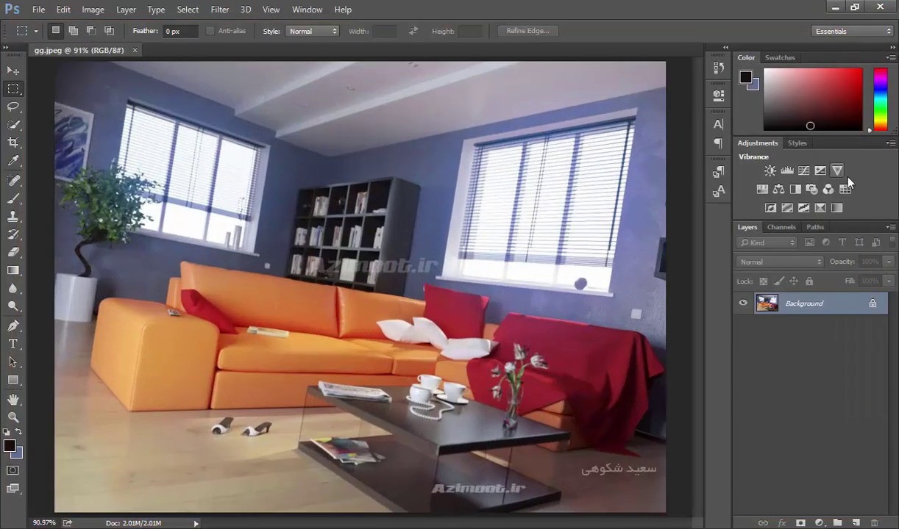
click(838, 172)
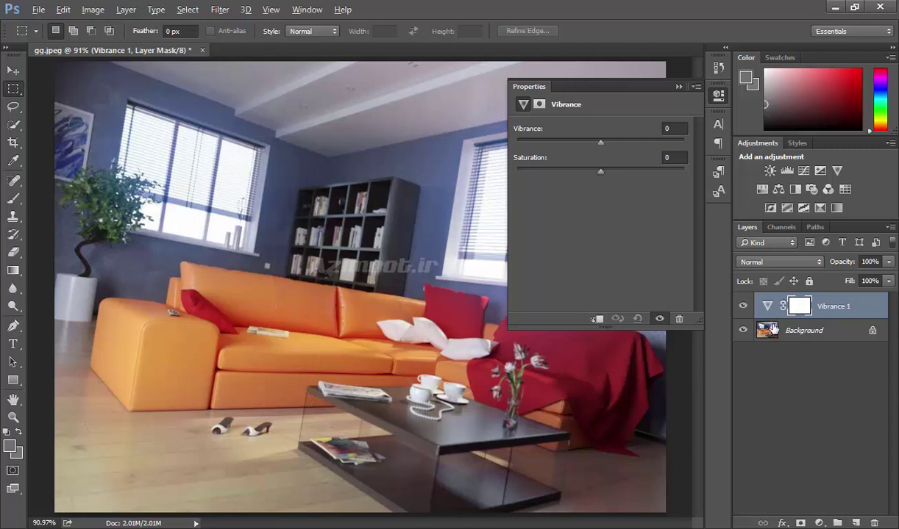
drag(771, 319, 771, 316)
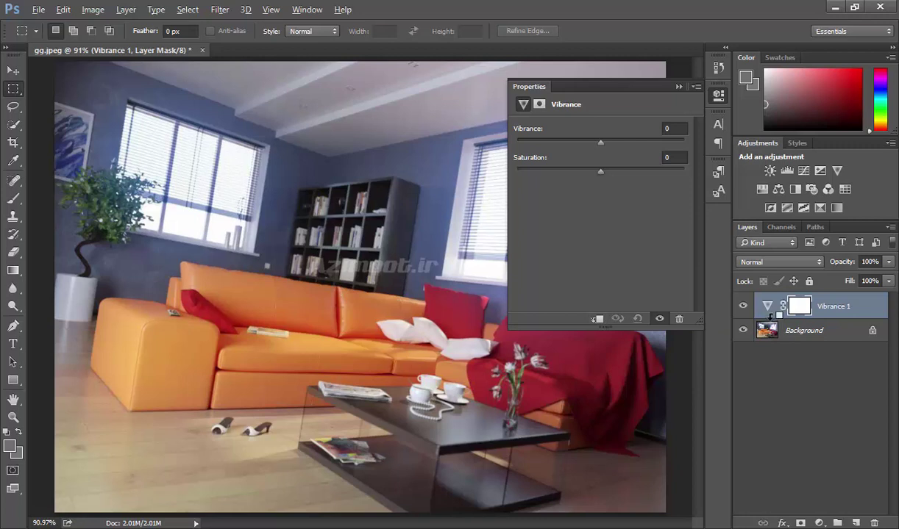
alt+click(771, 316)
click(599, 319)
drag(598, 172, 676, 179)
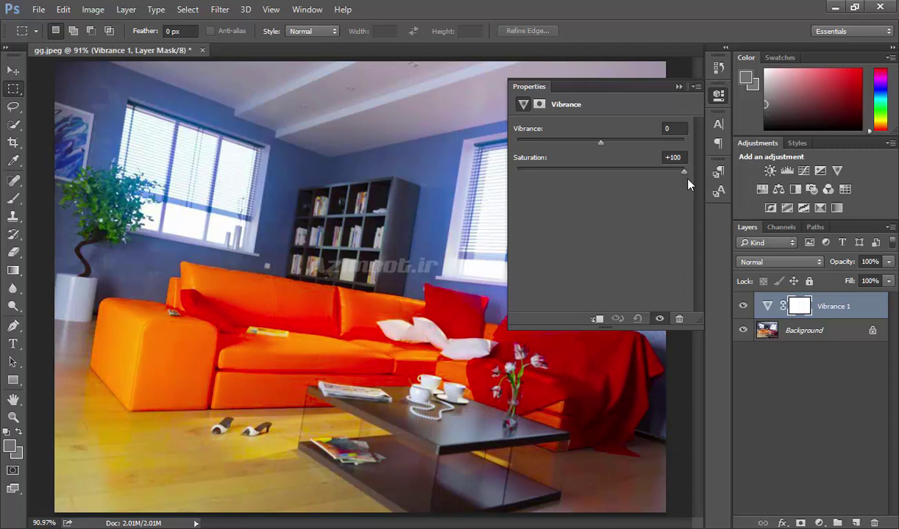
drag(682, 179, 518, 176)
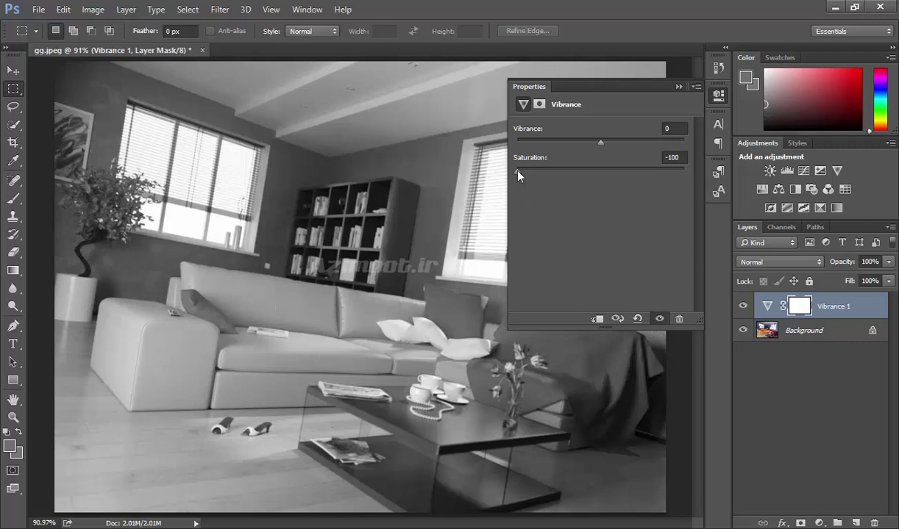
drag(518, 174, 684, 173)
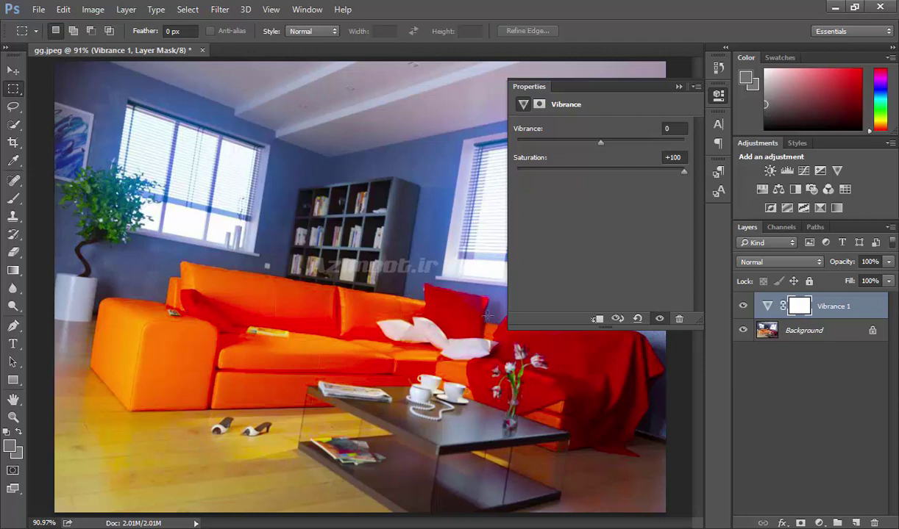
drag(684, 171, 462, 174)
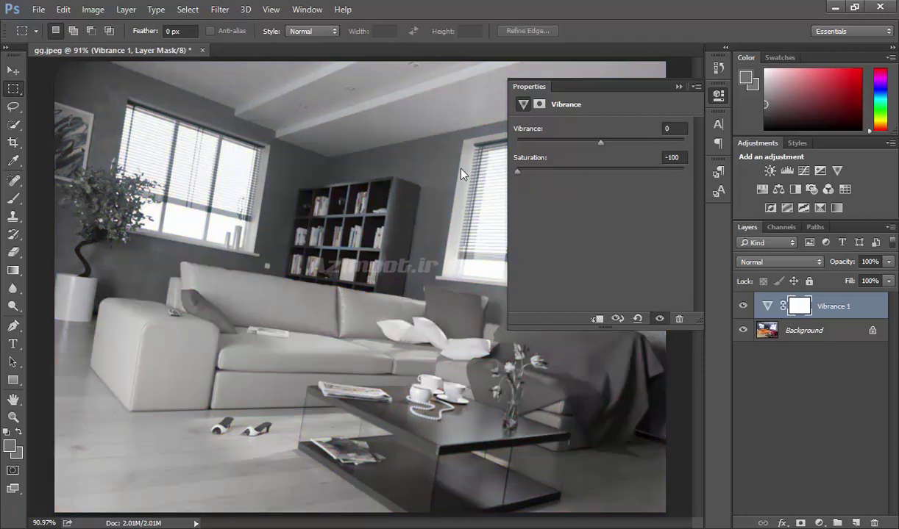
drag(517, 172, 600, 176)
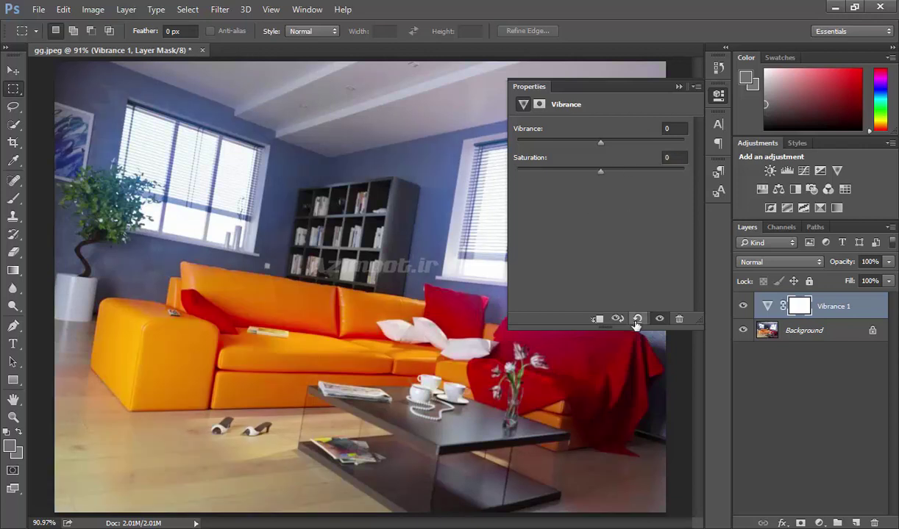
click(636, 320)
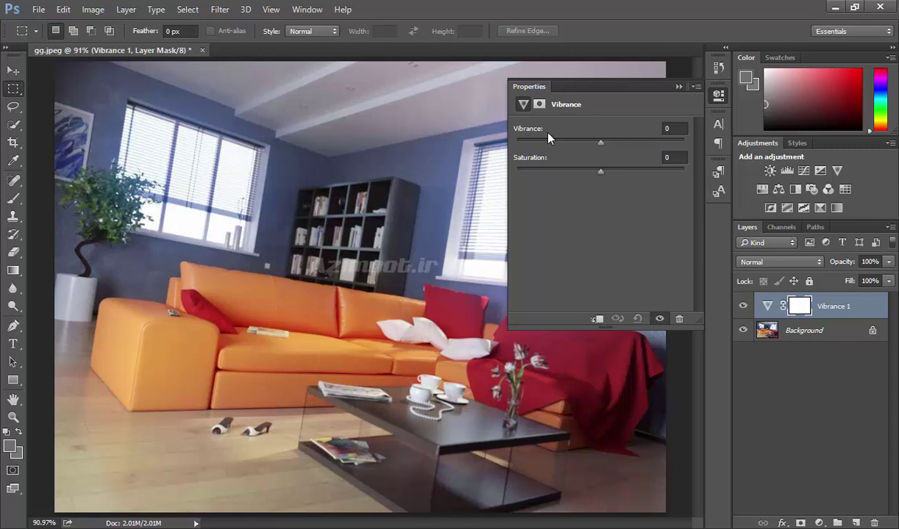
- Compare Vibrance and Saturation at +100 and -100, resetting both back to 0
drag(600, 142, 716, 150)
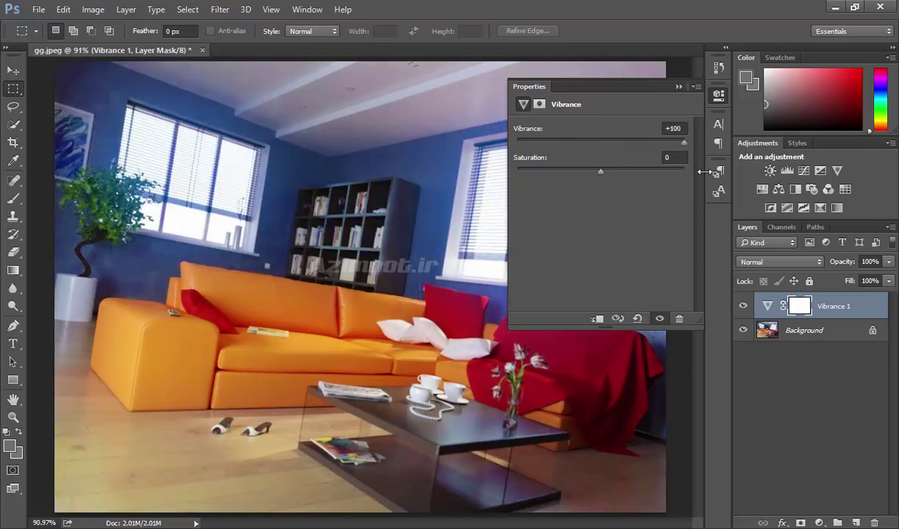
drag(601, 172, 619, 171)
click(637, 318)
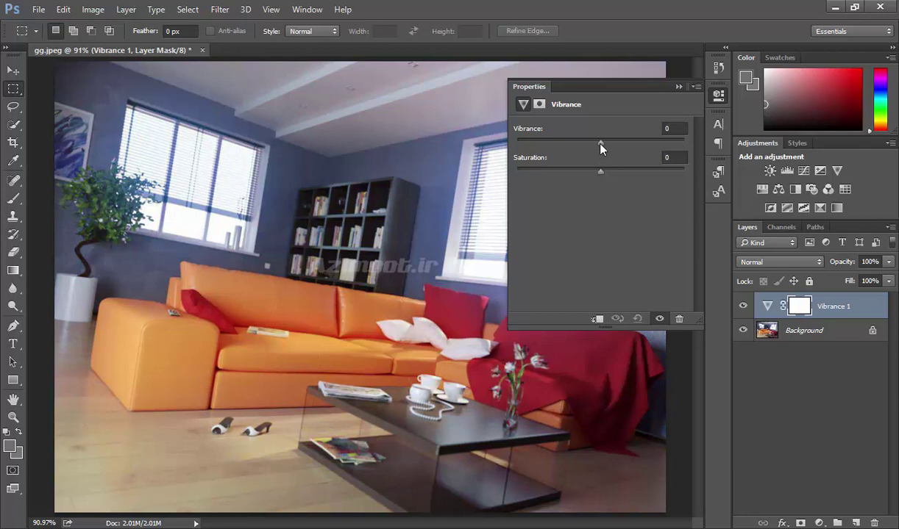
drag(600, 144, 503, 145)
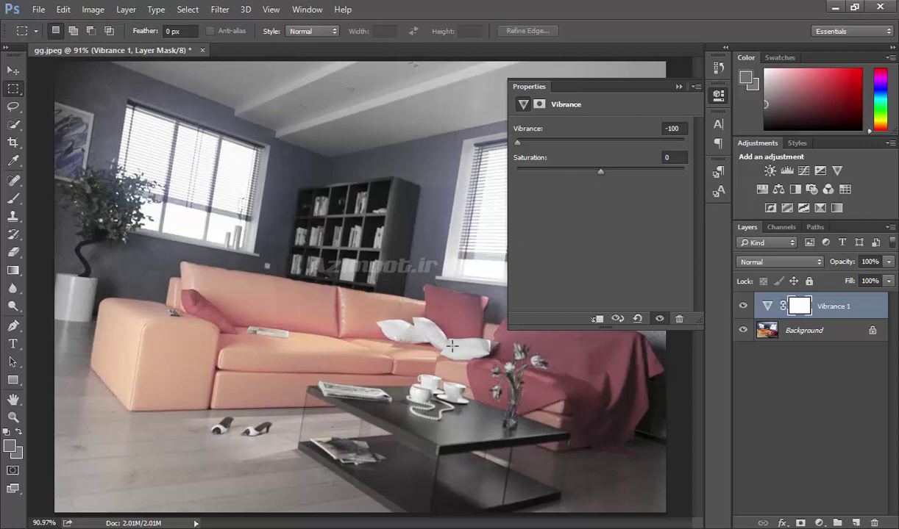
click(637, 319)
mouse_move(600, 173)
mouse_down()
mouse_move(487, 169)
mouse_move(701, 169)
mouse_move(614, 171)
mouse_move(683, 171)
mouse_move(672, 171)
mouse_up()
mouse_move(616, 195)
mouse_down()
mouse_move(699, 194)
mouse_move(711, 181)
mouse_up()
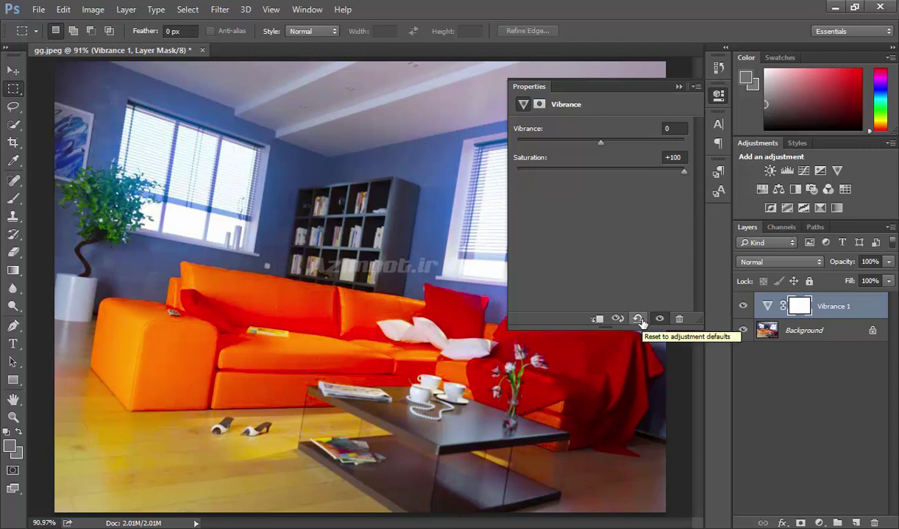
click(638, 319)
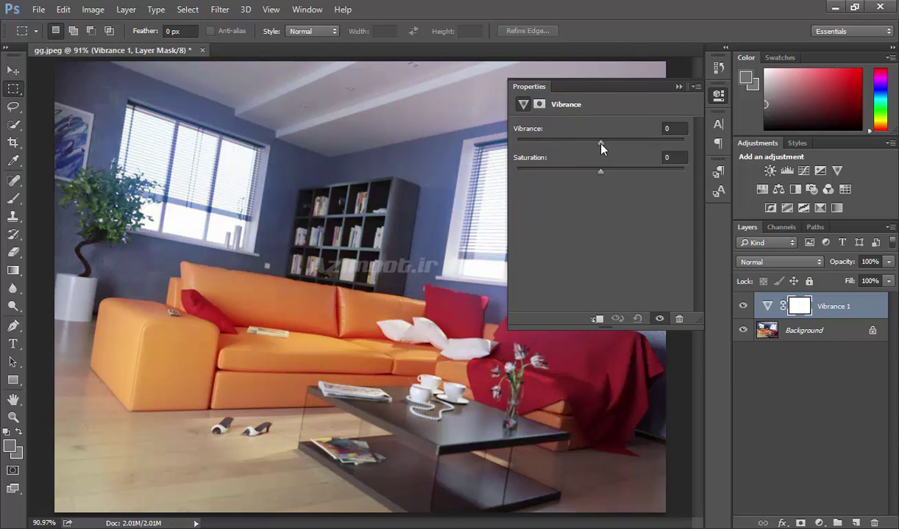
- Set Vibrance to +100 with Saturation at 0 and reposition the Properties panel
drag(600, 143, 667, 149)
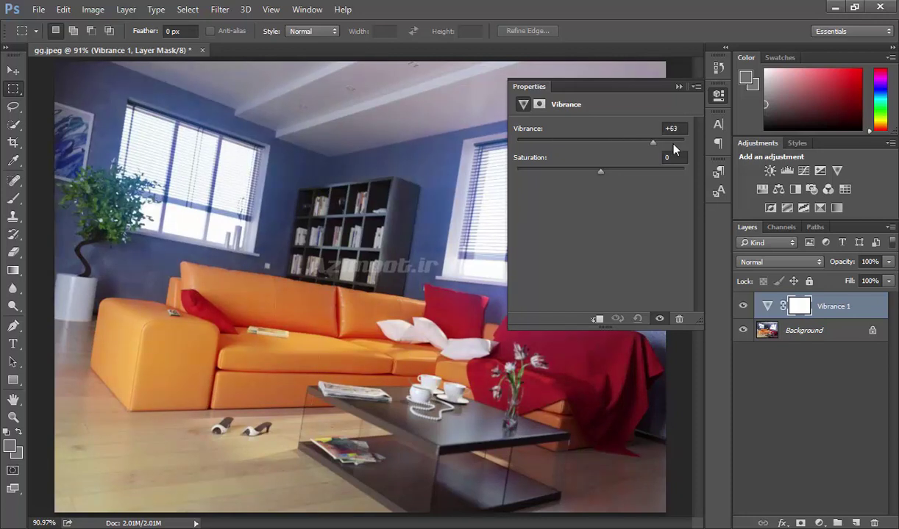
drag(667, 152, 687, 144)
key(backslash)
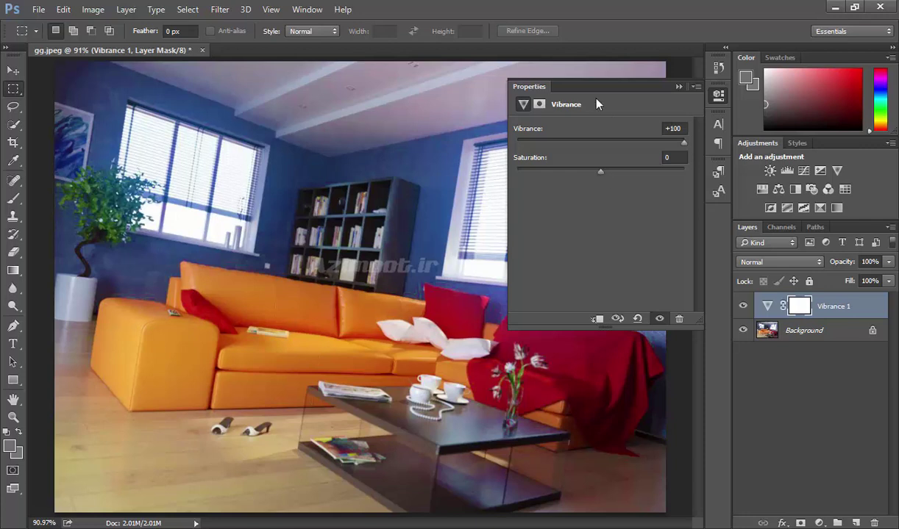
drag(528, 94, 675, 211)
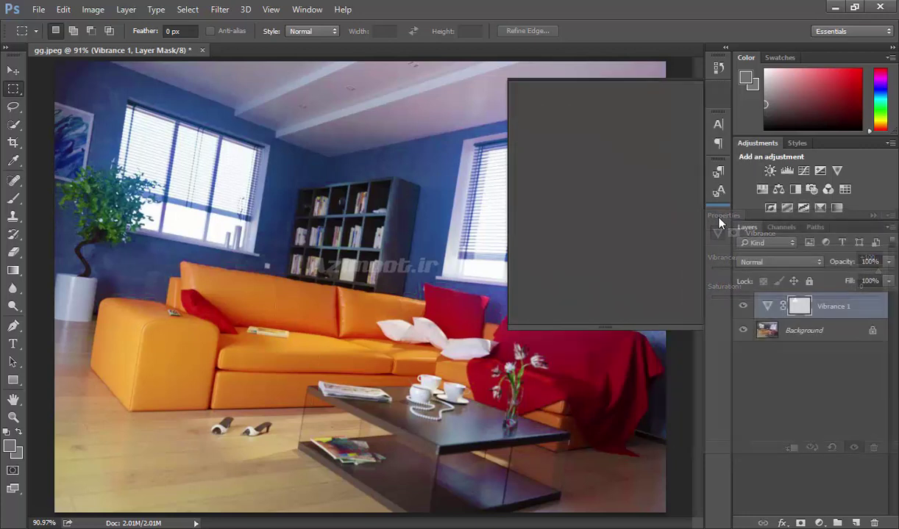
- Dock the Properties panel beside Layers, try several Vibrance amounts, then reset Vibrance to 0
drag(527, 183, 757, 350)
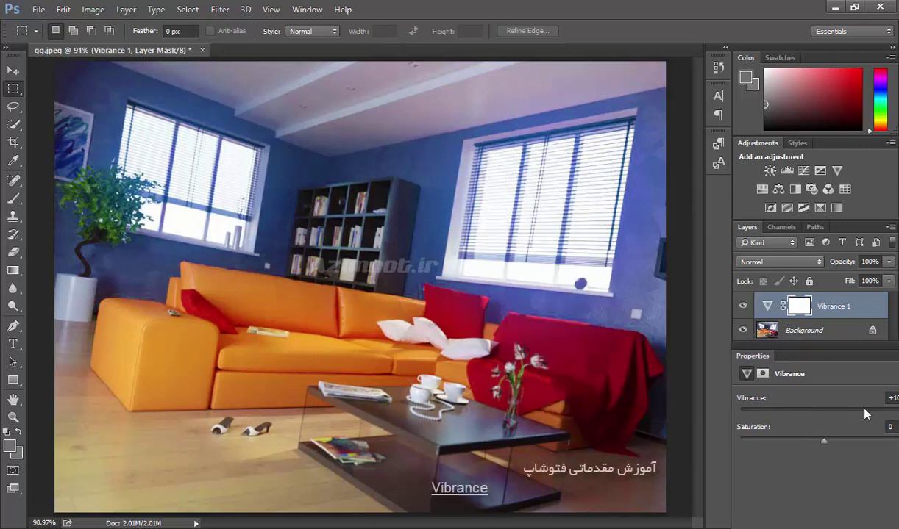
drag(849, 350, 820, 348)
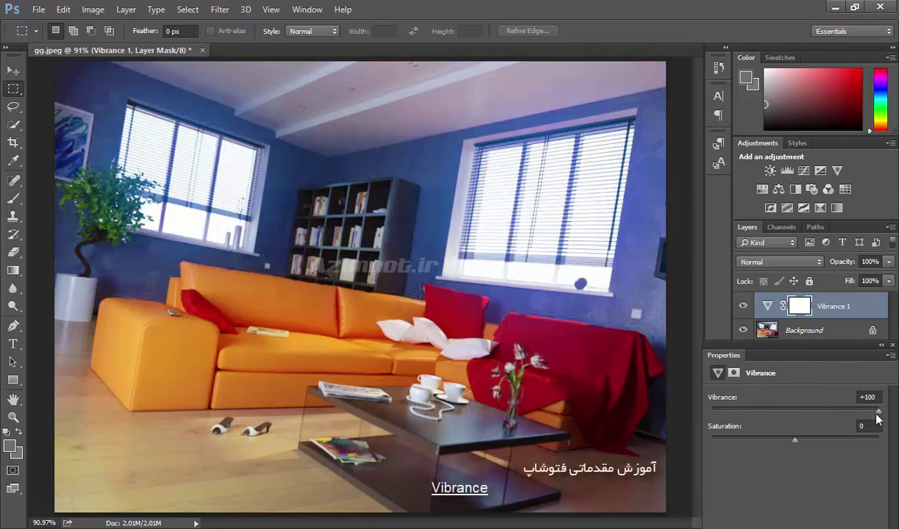
mouse_move(877, 411)
mouse_down()
mouse_move(799, 412)
mouse_move(891, 417)
mouse_move(772, 413)
mouse_move(888, 417)
mouse_move(772, 420)
mouse_move(866, 425)
mouse_up()
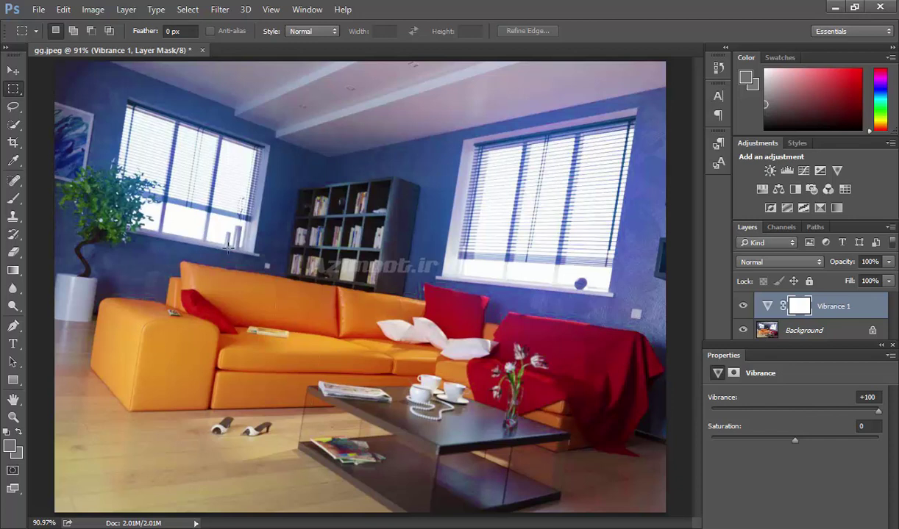
drag(786, 411, 893, 419)
mouse_move(877, 412)
mouse_down()
mouse_move(708, 412)
mouse_move(795, 412)
mouse_up()
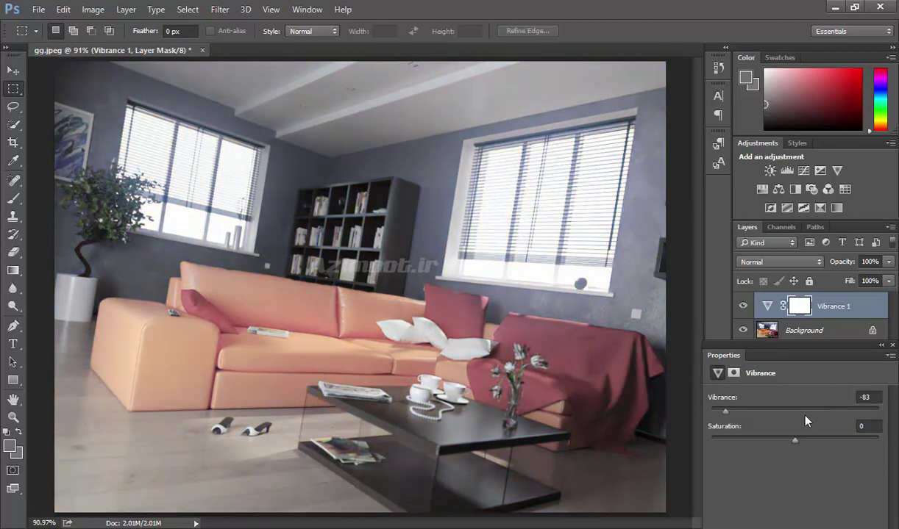
click(795, 419)
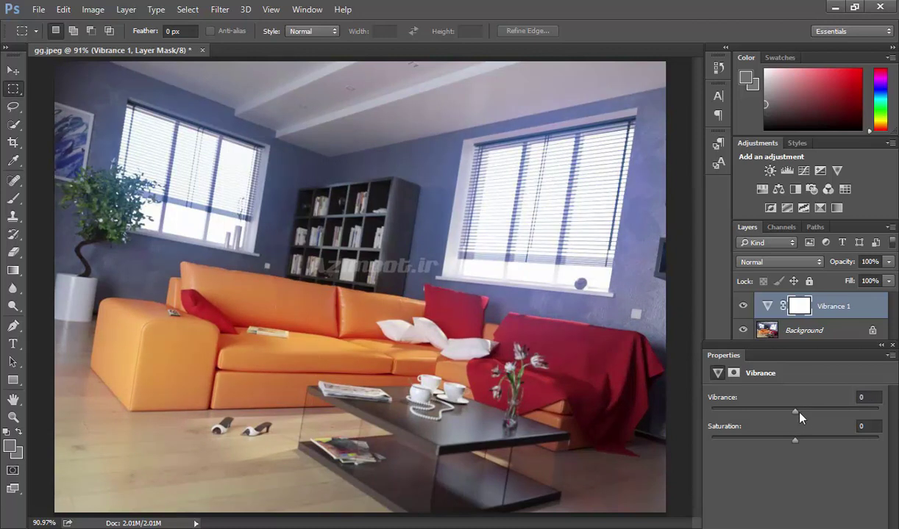
- Float the Properties panel and test Saturation ±100 and Vibrance +100/+86, resetting to 0
mouse_move(706, 355)
mouse_down()
mouse_move(556, 110)
mouse_move(718, 190)
mouse_up()
click(719, 189)
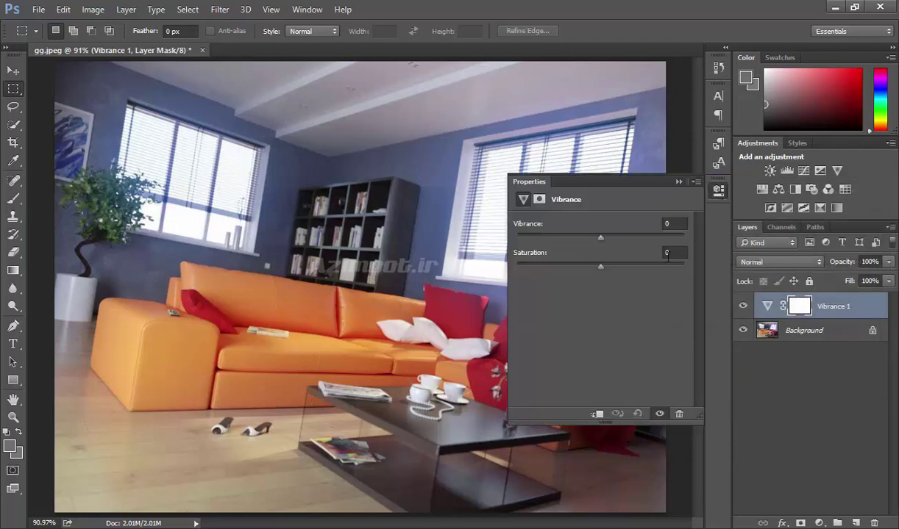
drag(600, 269, 712, 277)
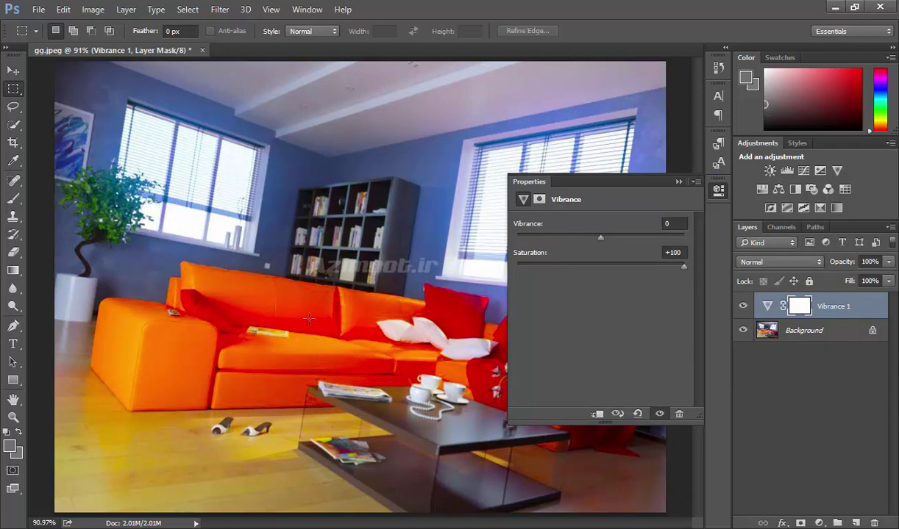
drag(685, 267, 480, 262)
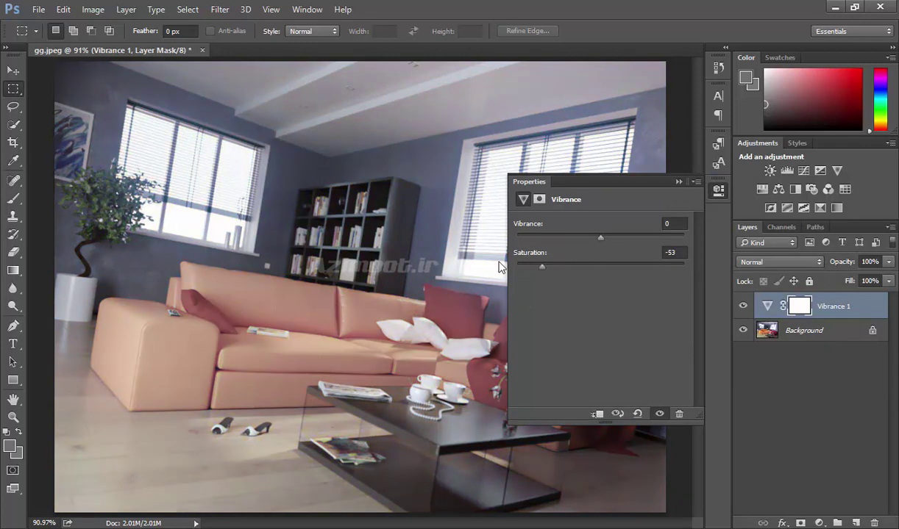
click(638, 414)
drag(600, 238, 711, 252)
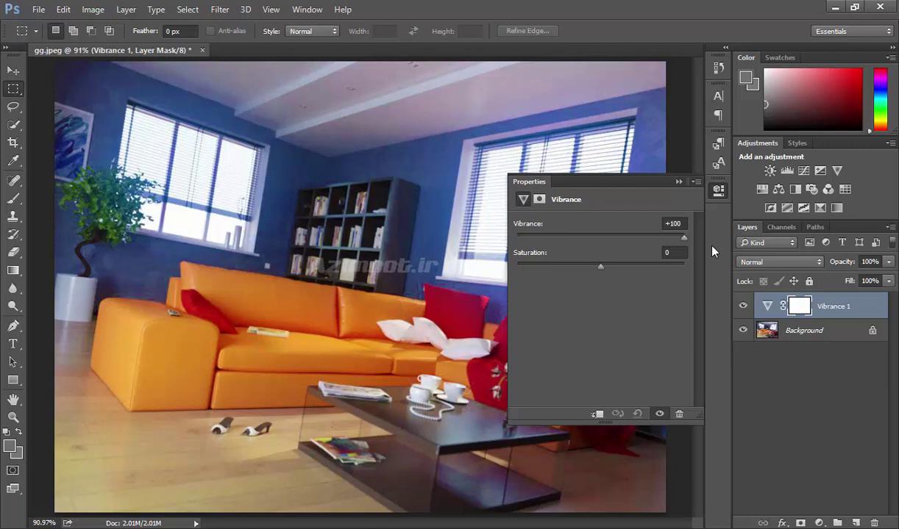
mouse_move(684, 237)
mouse_down()
mouse_move(601, 238)
mouse_move(686, 247)
mouse_move(579, 242)
mouse_move(624, 270)
mouse_move(608, 271)
mouse_up()
click(637, 413)
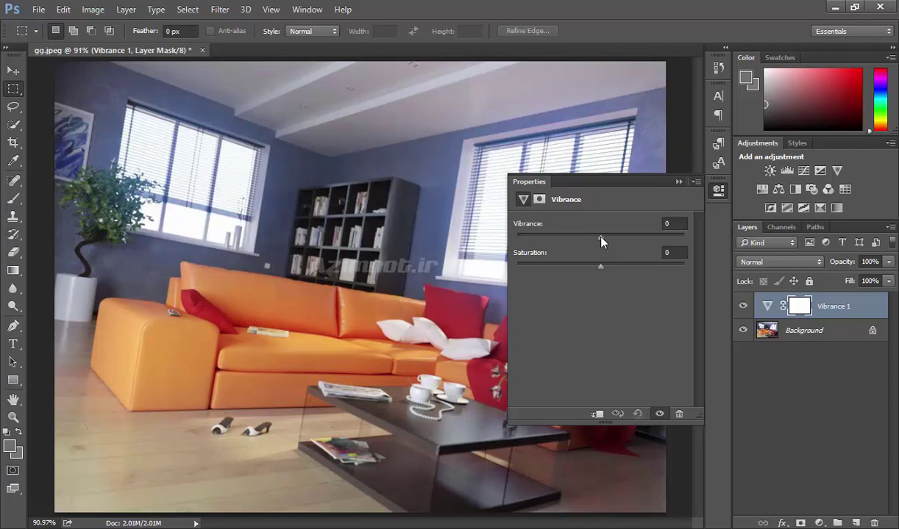
- Try Vibrance at +50 and +6, then settle on +100 and close the adjustment settings
mouse_move(601, 242)
mouse_down()
mouse_move(642, 240)
mouse_move(567, 237)
mouse_move(600, 242)
mouse_move(613, 267)
mouse_move(619, 240)
mouse_move(661, 255)
mouse_move(696, 253)
mouse_up()
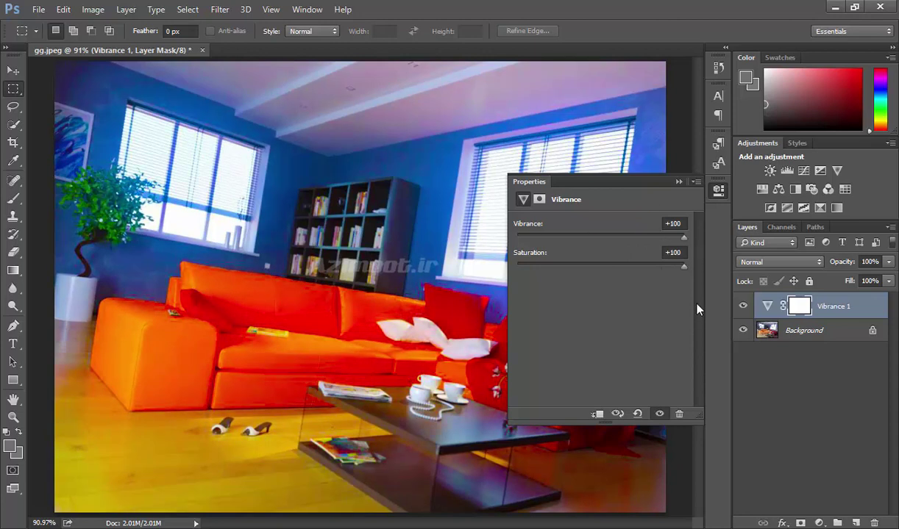
click(639, 414)
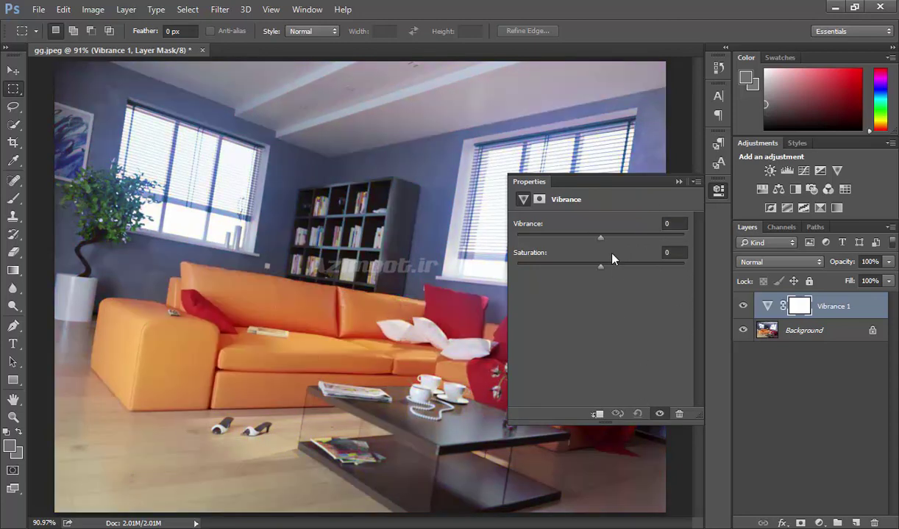
drag(602, 238, 608, 237)
click(639, 415)
drag(602, 238, 688, 248)
click(719, 192)
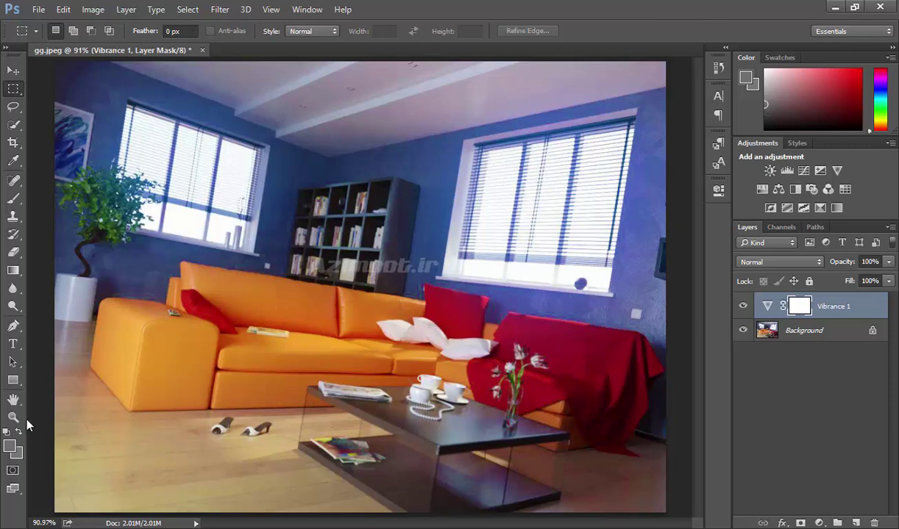
click(10, 445)
- Set the foreground to black 000000 and brush it across the floor's bottom on the mask
text(000000)
click(609, 109)
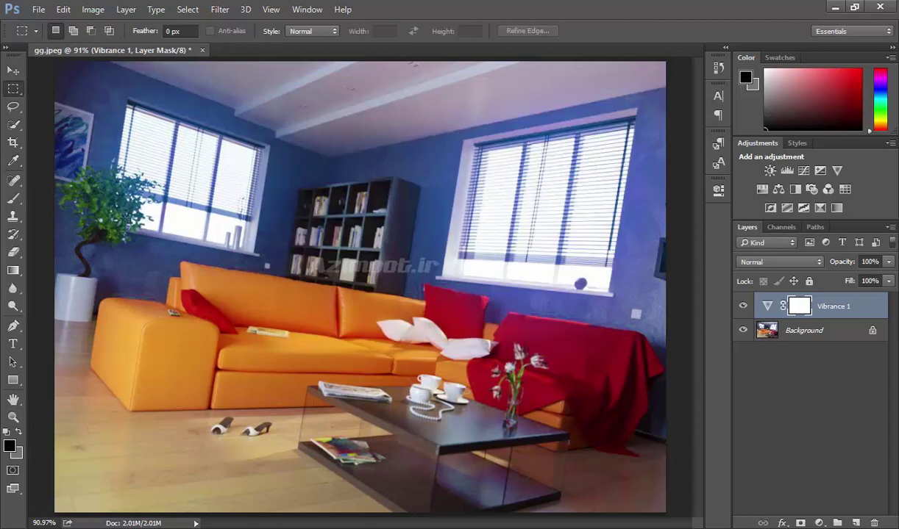
click(12, 197)
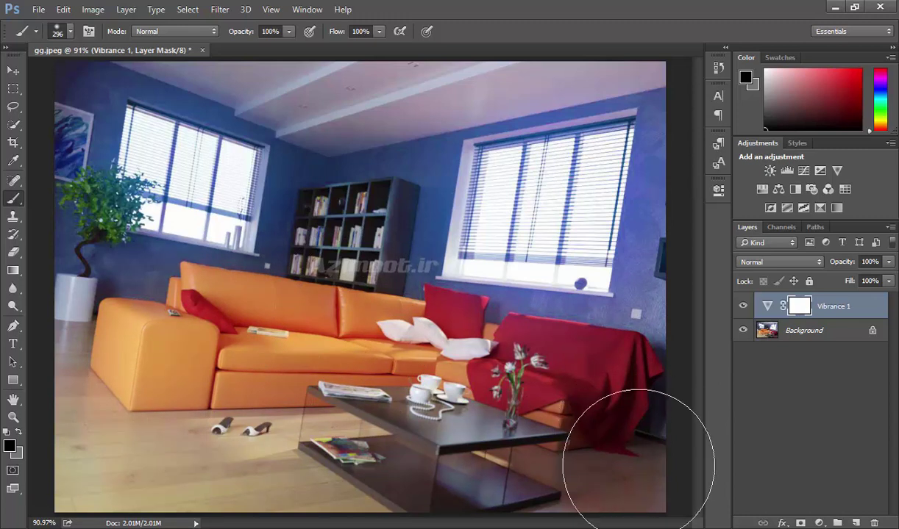
drag(83, 490, 636, 482)
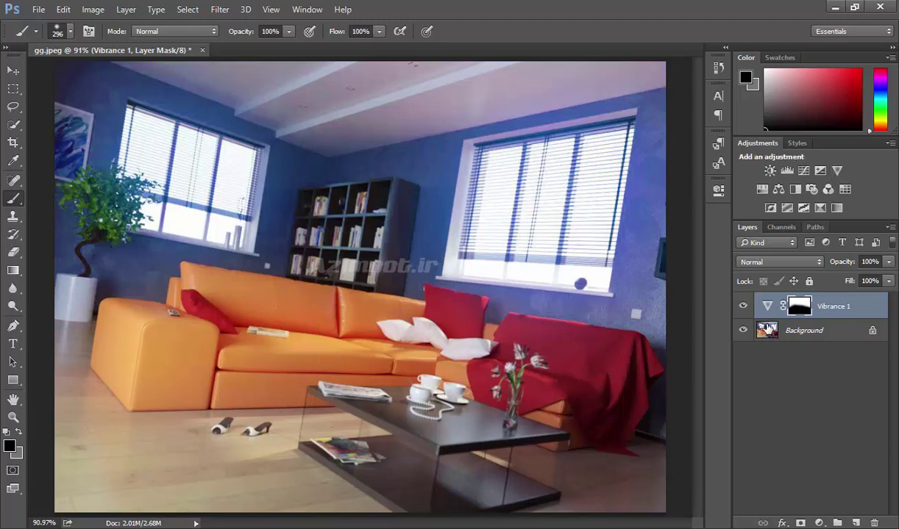
- Reopen Vibrance 1's settings, try Vibrance values and Saturation +38, resetting each to 0
double_click(767, 305)
mouse_move(685, 242)
mouse_down()
mouse_move(557, 242)
mouse_move(704, 245)
mouse_move(551, 253)
mouse_move(681, 253)
mouse_move(579, 256)
mouse_move(620, 252)
mouse_move(610, 253)
mouse_move(614, 237)
mouse_up()
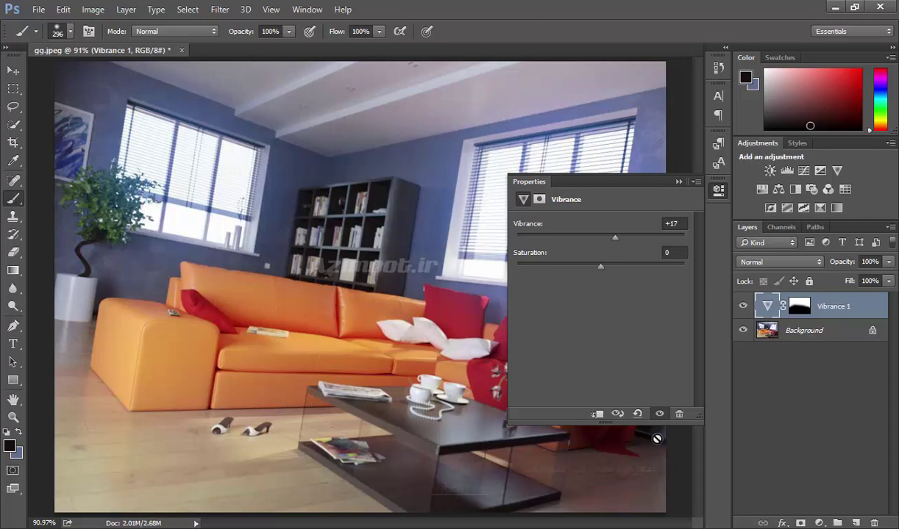
click(638, 415)
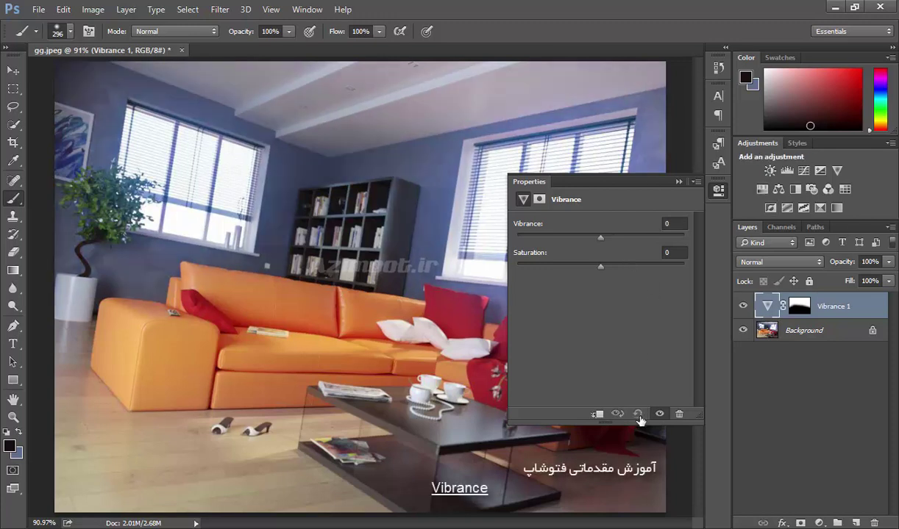
drag(601, 266, 632, 266)
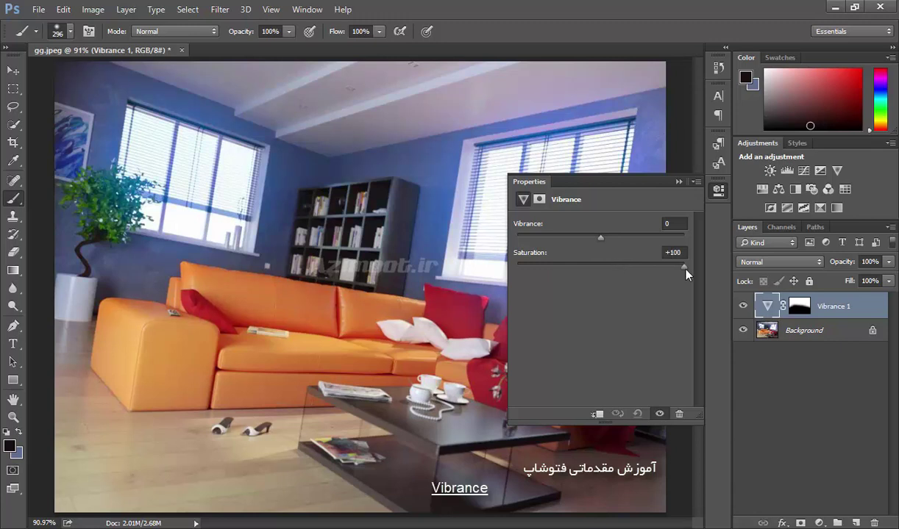
click(636, 415)
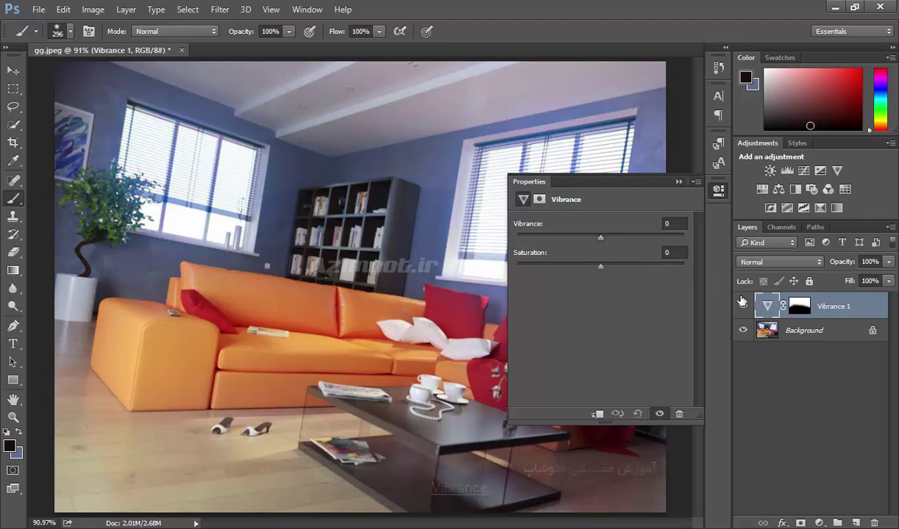